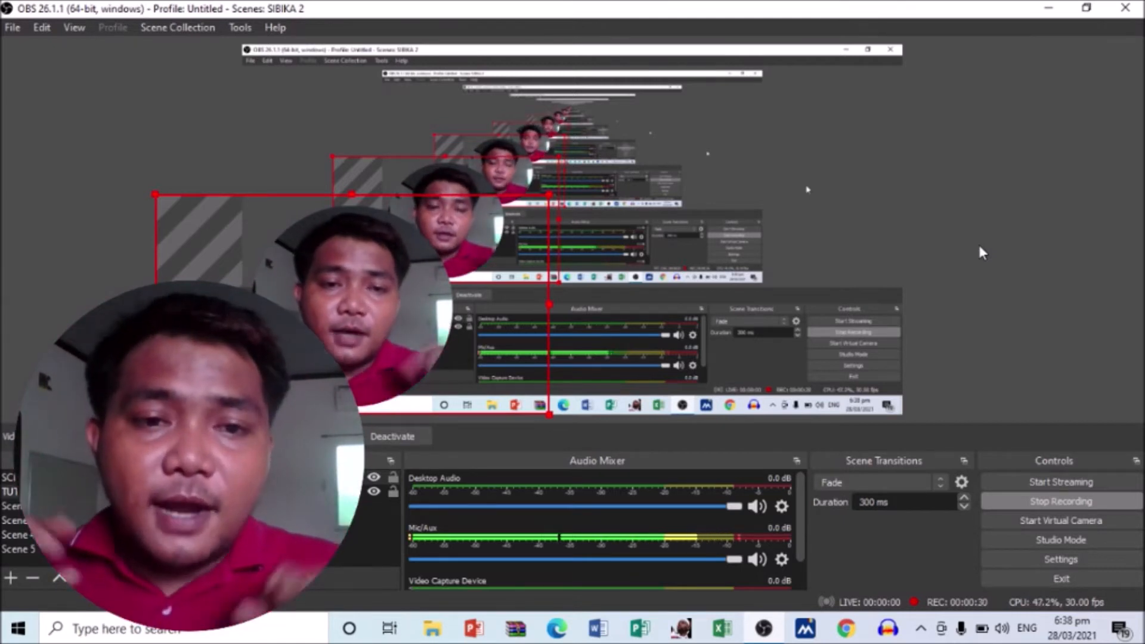
{"action": "left_click", "coordinate": [995, 290]}
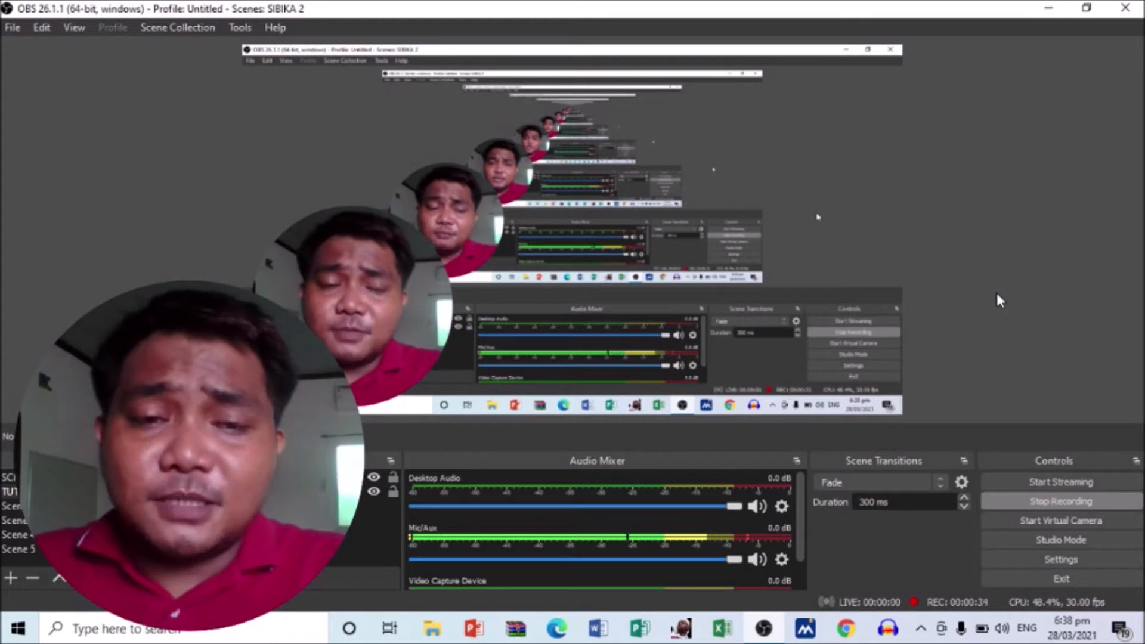
{"action": "left_click", "coordinate": [396, 330]}
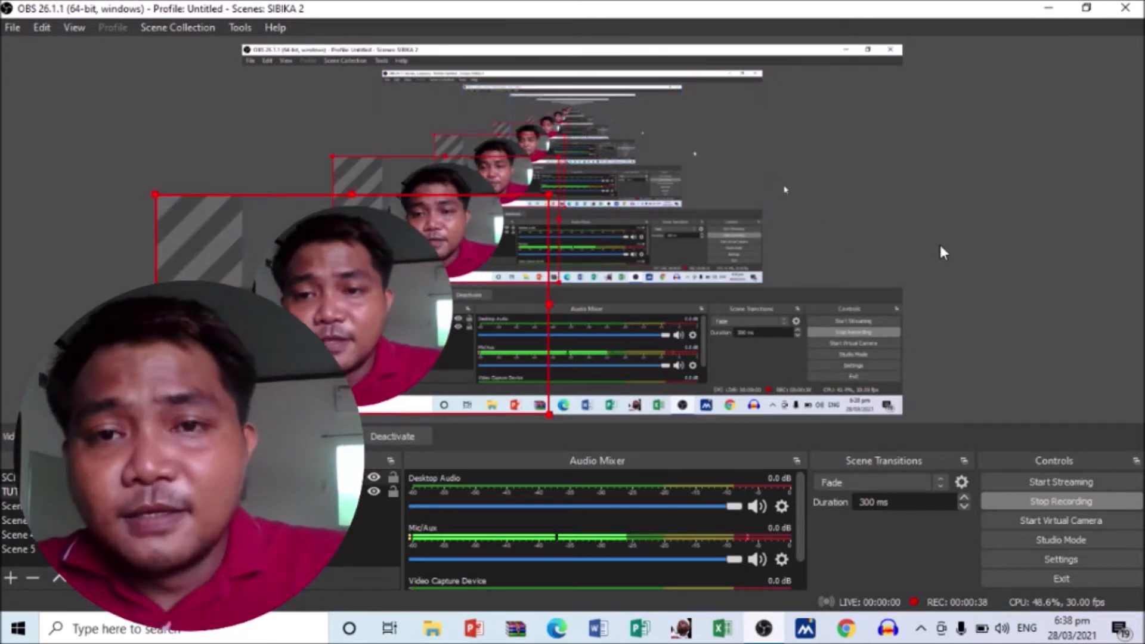
{"action": "left_click", "coordinate": [940, 250]}
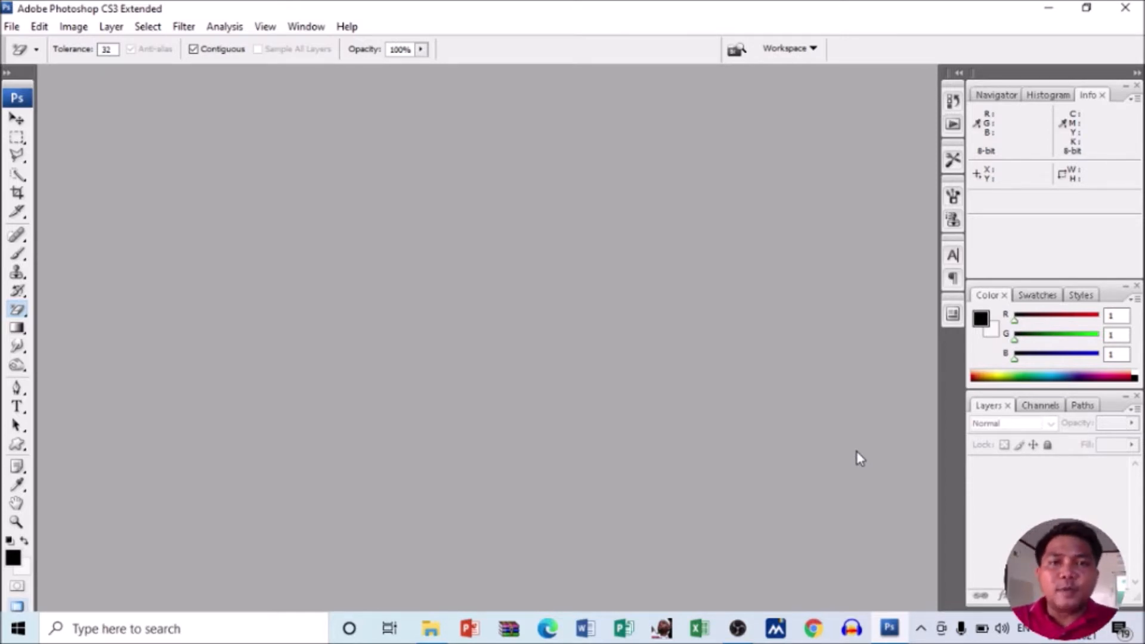
- Create a new blank document with a width of 1000 pixels and a height of 1000 pixels
{"action": "left_click", "coordinate": [12, 28]}
{"action": "left_click", "coordinate": [24, 44]}
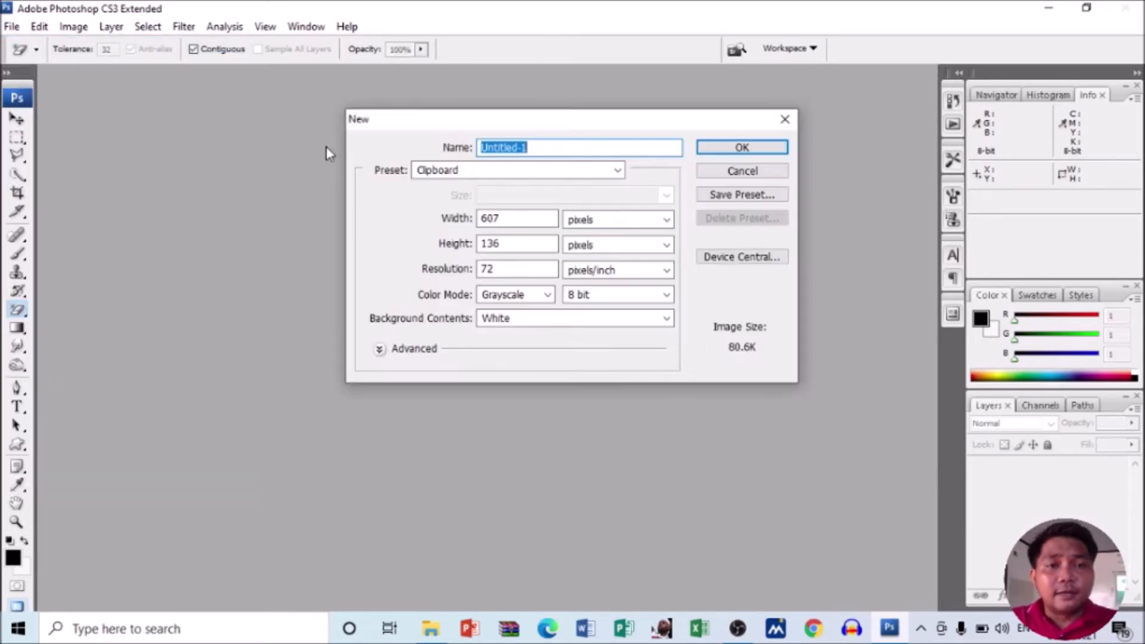
{"action": "left_click", "coordinate": [530, 221]}
{"action": "left_click_drag", "start_coordinate": [530, 220], "coordinate": [497, 218]}
{"action": "type", "text": "1000"}
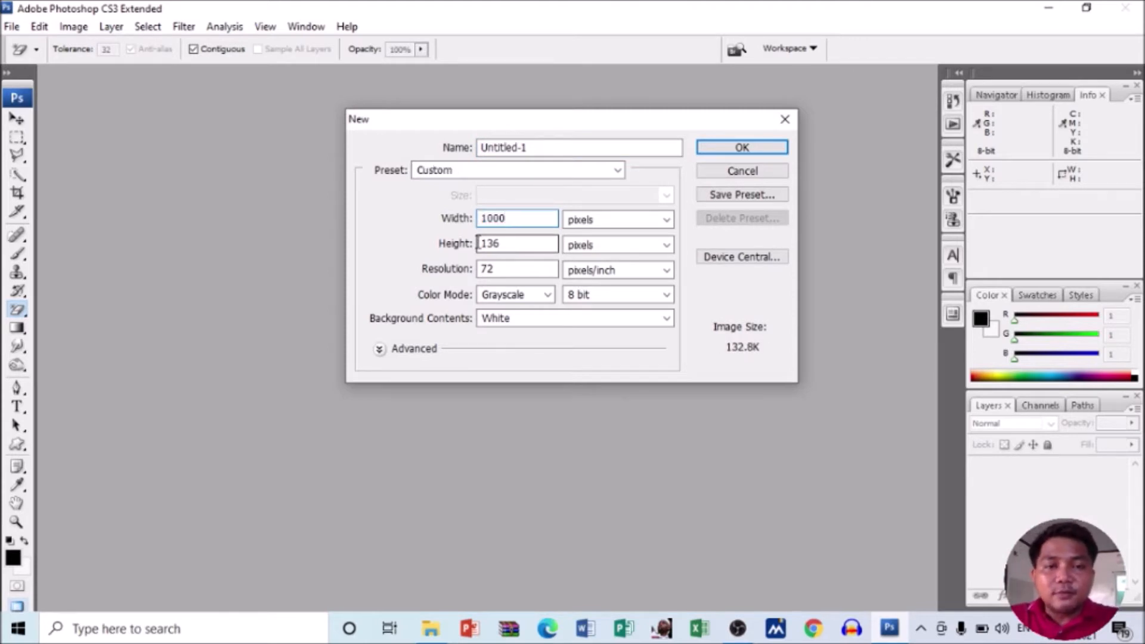
{"action": "left_click_drag", "start_coordinate": [502, 246], "coordinate": [483, 245]}
{"action": "type", "text": "1000"}
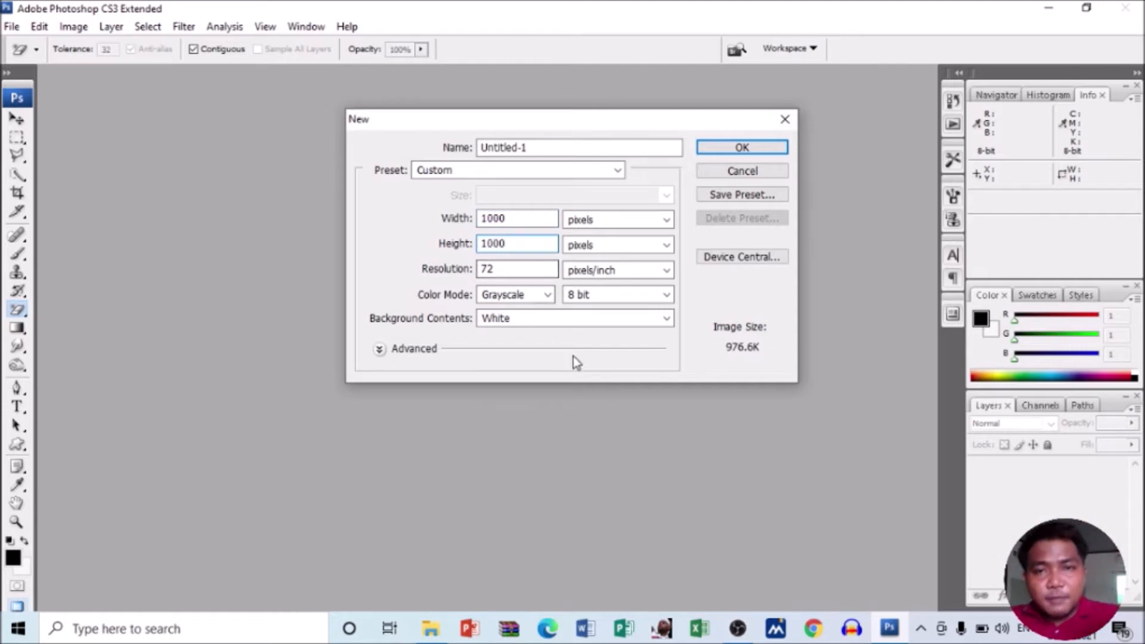
{"action": "left_click", "coordinate": [739, 150]}
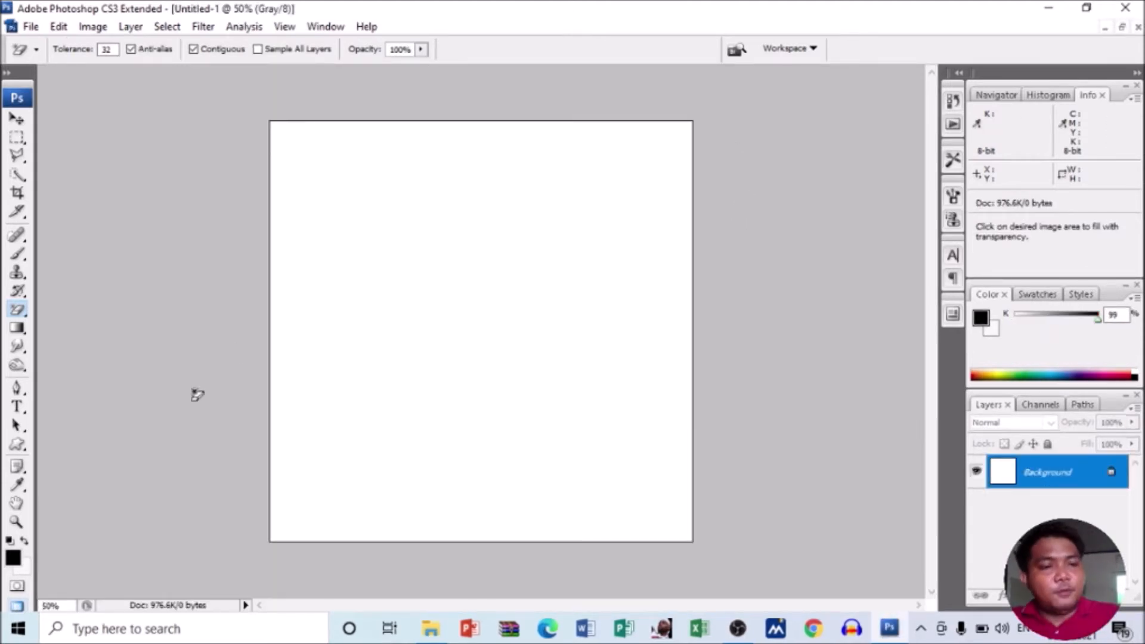
- Draw a large black heart on the blank canvas as a custom shape
{"action": "left_click", "coordinate": [21, 452]}
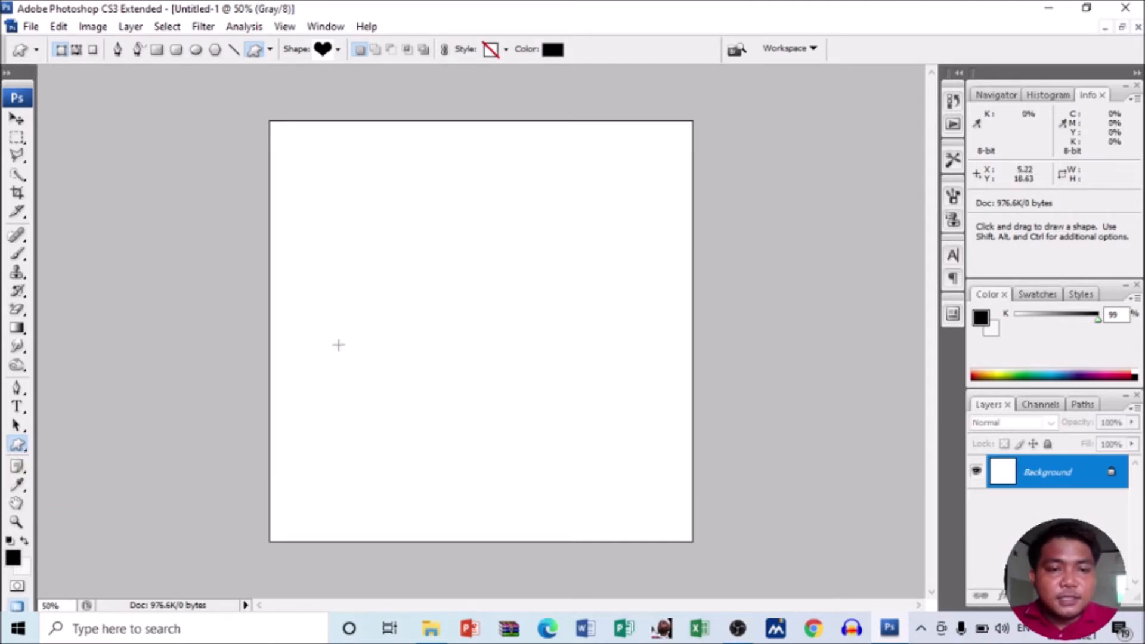
{"action": "left_click", "coordinate": [339, 51]}
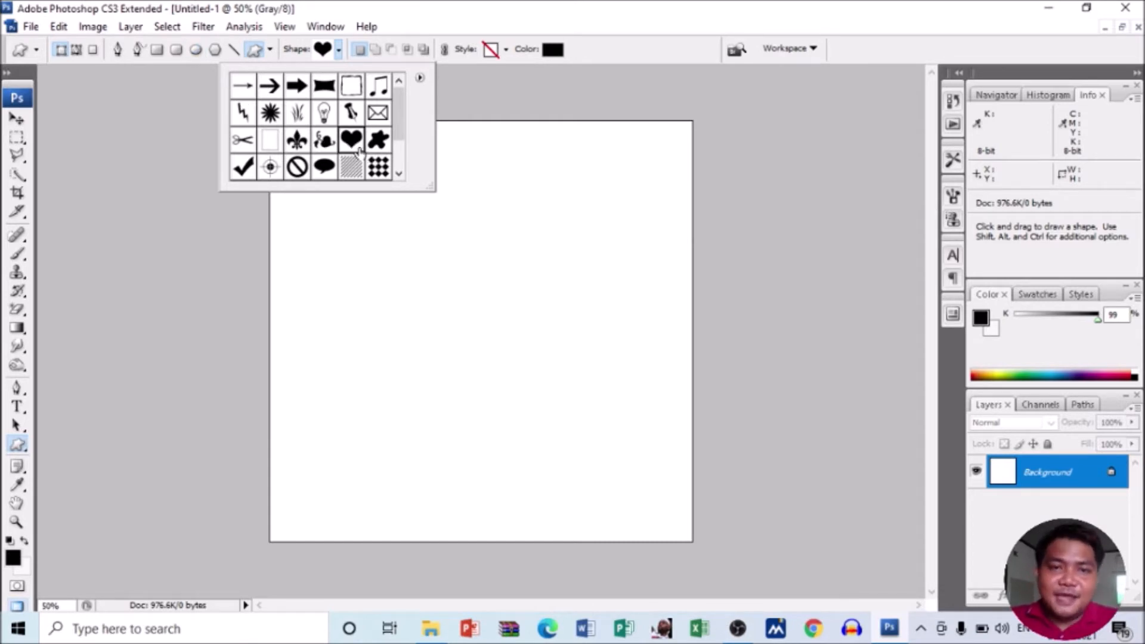
{"action": "left_click", "coordinate": [335, 505]}
{"action": "left_click_drag", "start_coordinate": [327, 506], "coordinate": [719, 161]}
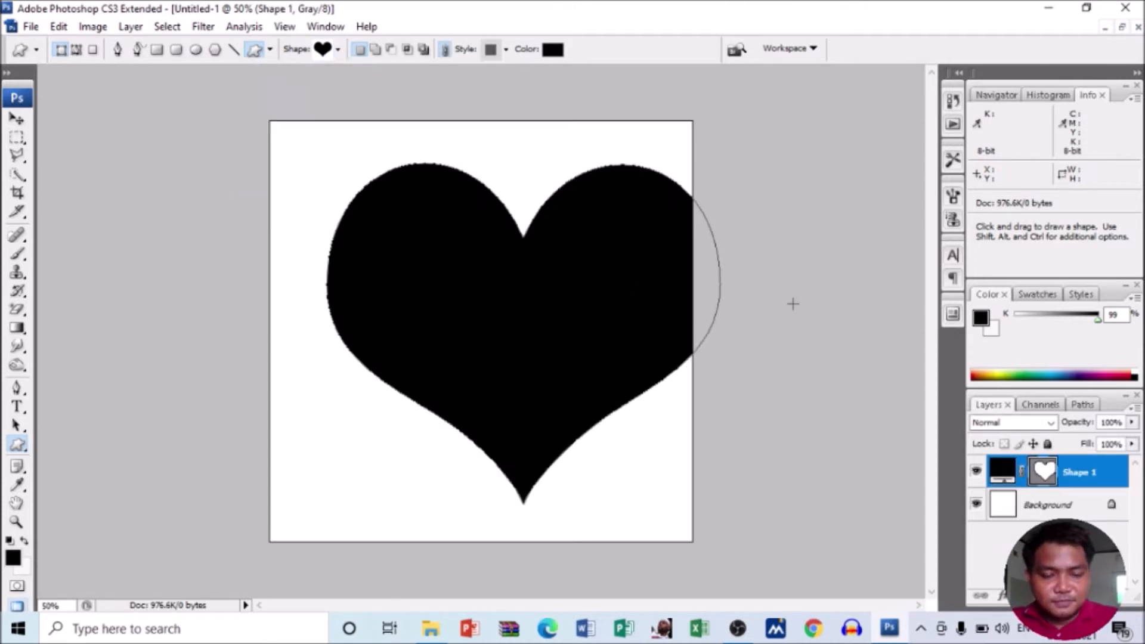
- Move the heart with Free Transform so that it sits centred within the canvas
{"action": "key", "text": "ctrl+t"}
{"action": "left_click_drag", "start_coordinate": [640, 358], "coordinate": [595, 357]}
{"action": "key", "text": "Return"}
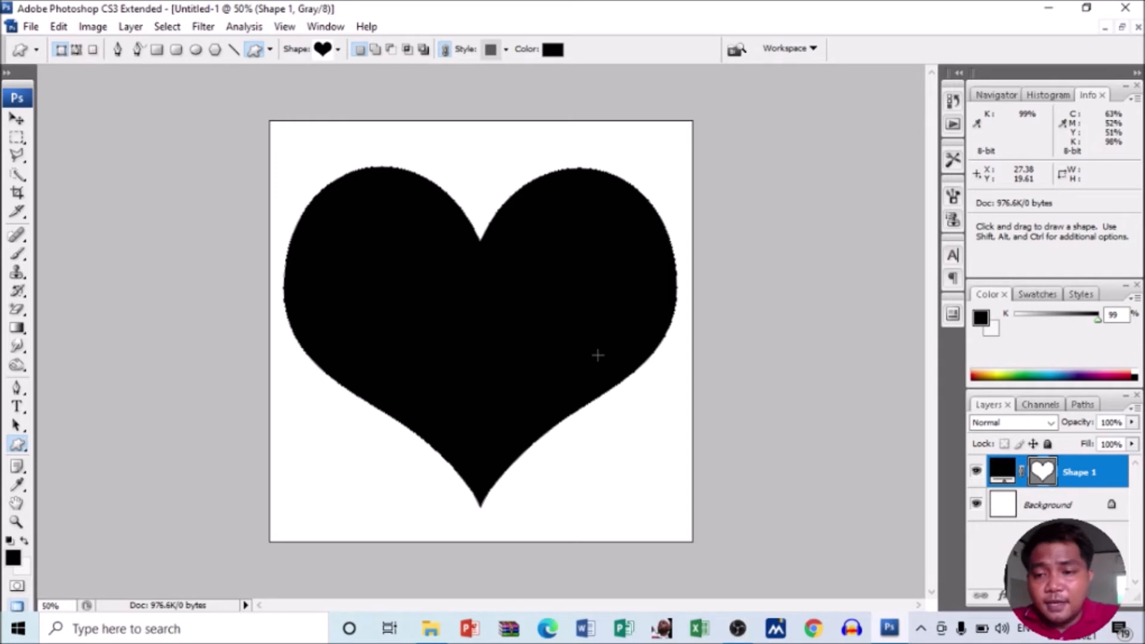
- Erase the white of the Background layer around the heart to transparency with the Magic Eraser tool
{"action": "left_click", "coordinate": [17, 309]}
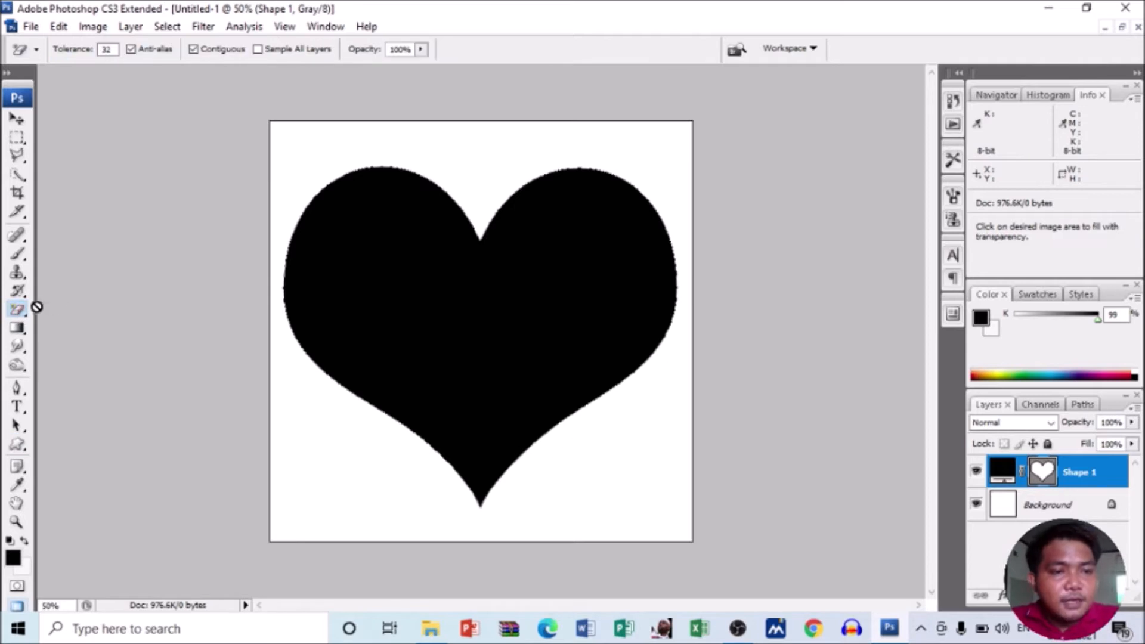
{"action": "left_click", "coordinate": [1040, 504]}
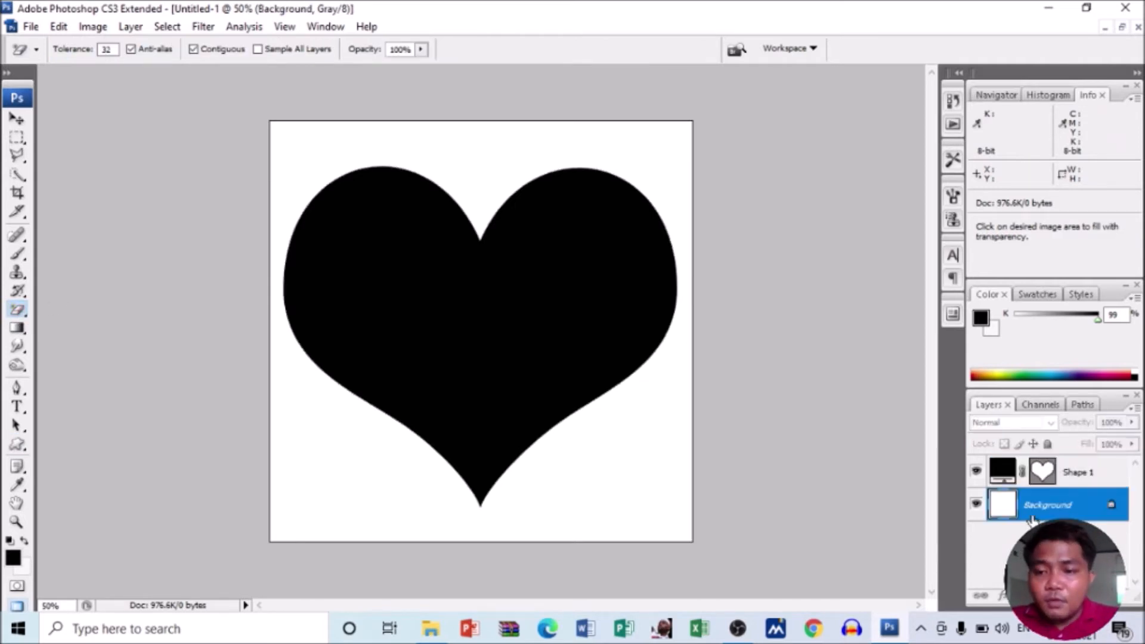
{"action": "right_click", "coordinate": [12, 311]}
{"action": "left_click", "coordinate": [64, 342]}
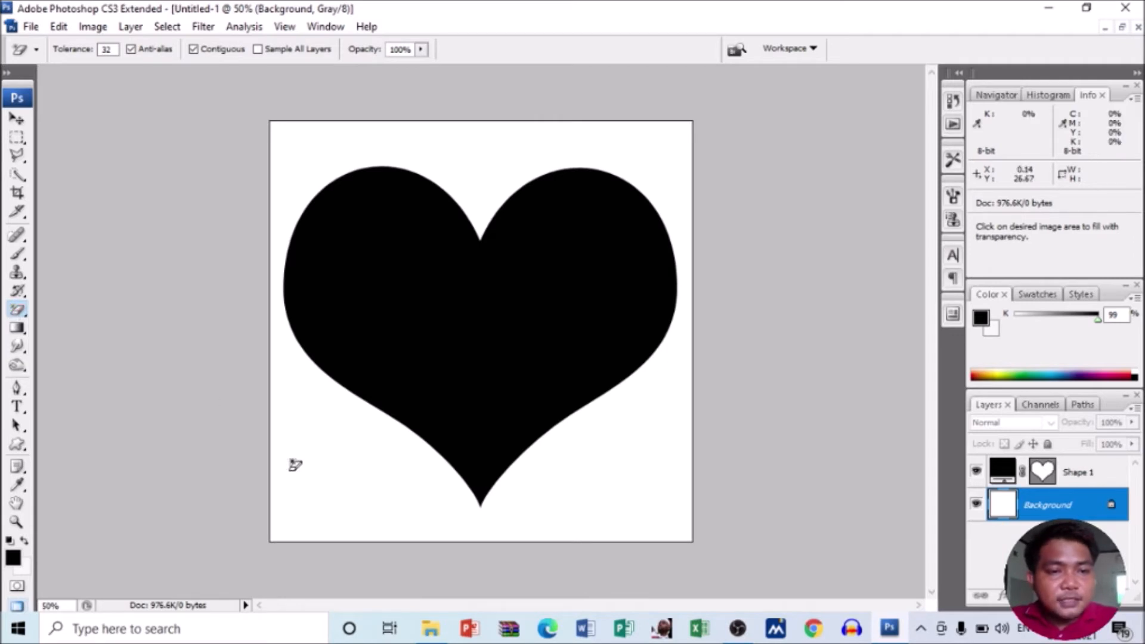
{"action": "left_click", "coordinate": [311, 472]}
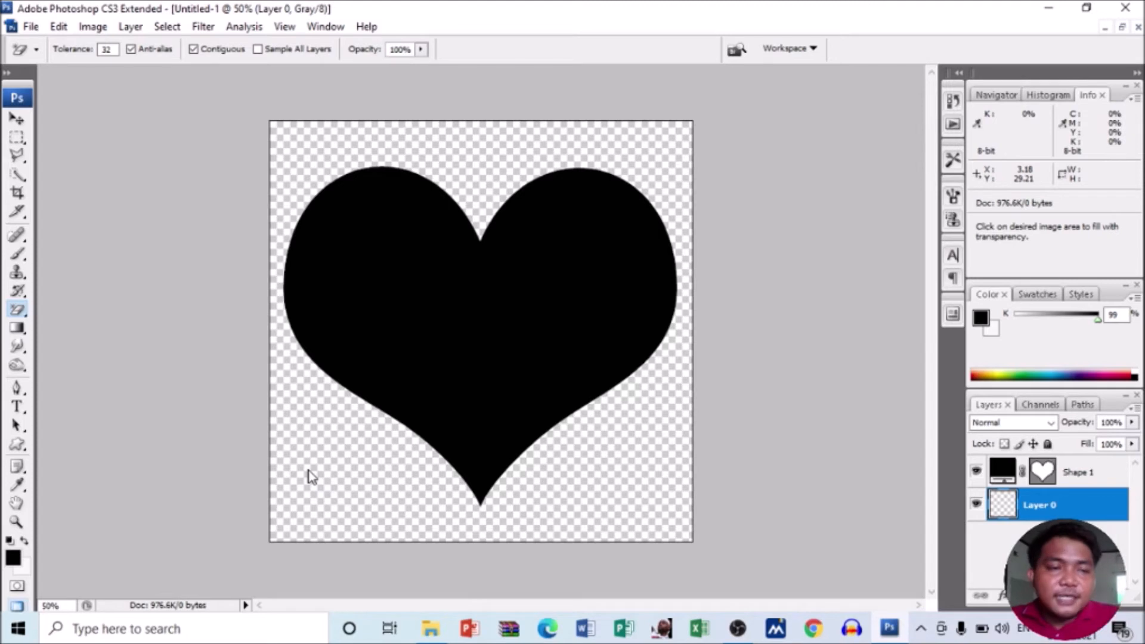
- Save the heart image to the Desktop as SAMPLE WEBCAM in PNG format with interlace set to None
{"action": "left_click", "coordinate": [31, 26]}
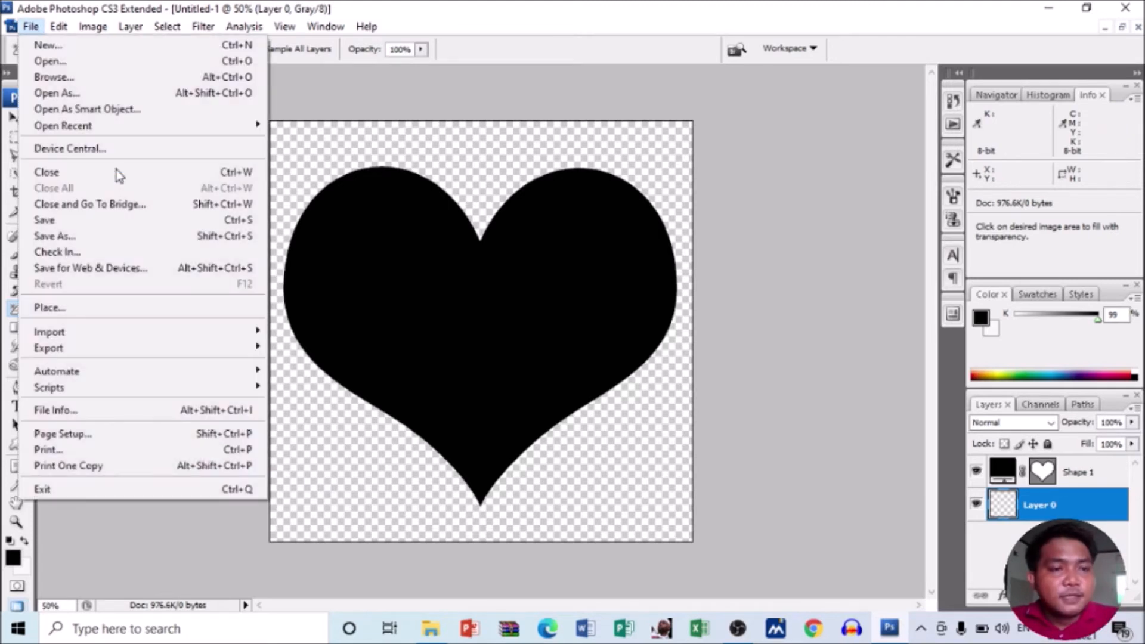
{"action": "left_click", "coordinate": [84, 235]}
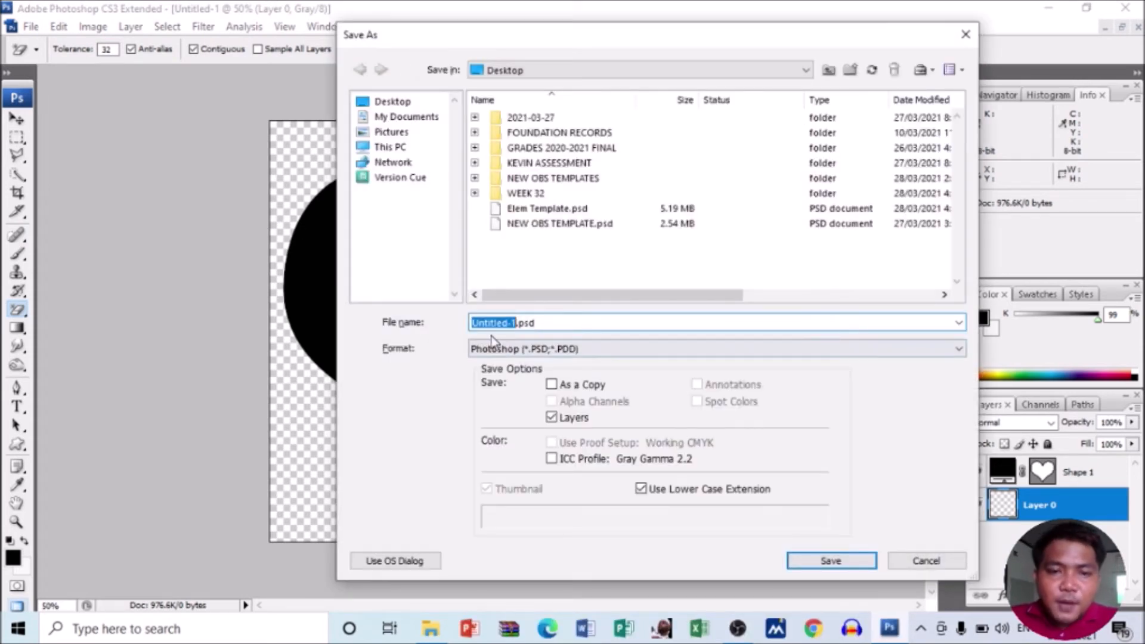
{"action": "type", "text": "SAMPLE WEBCA"}
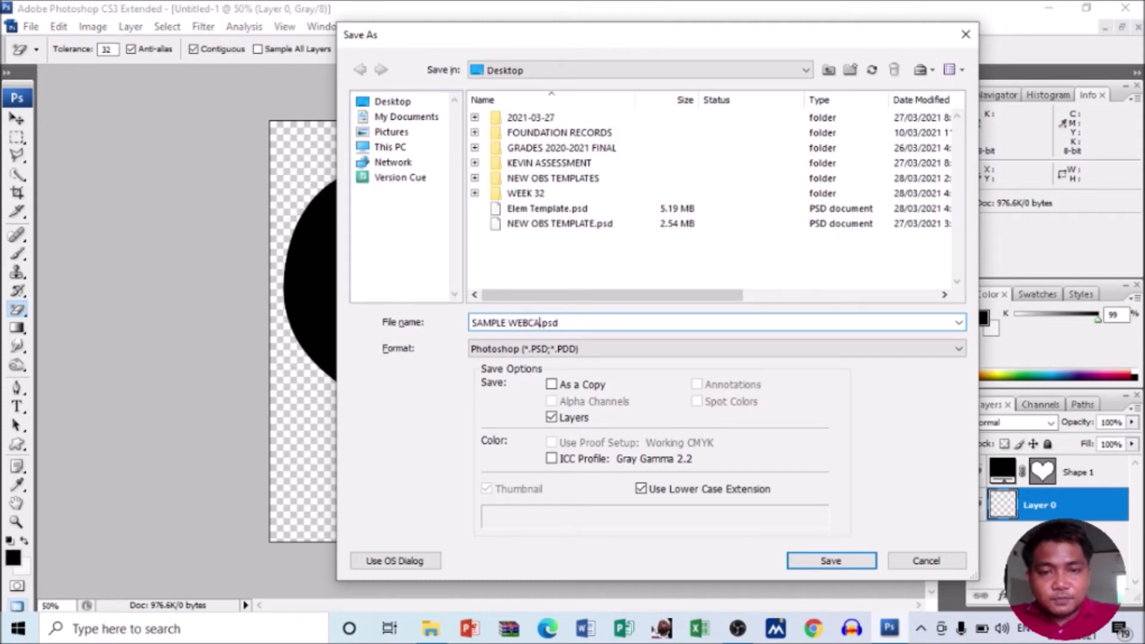
{"action": "left_click", "coordinate": [518, 354]}
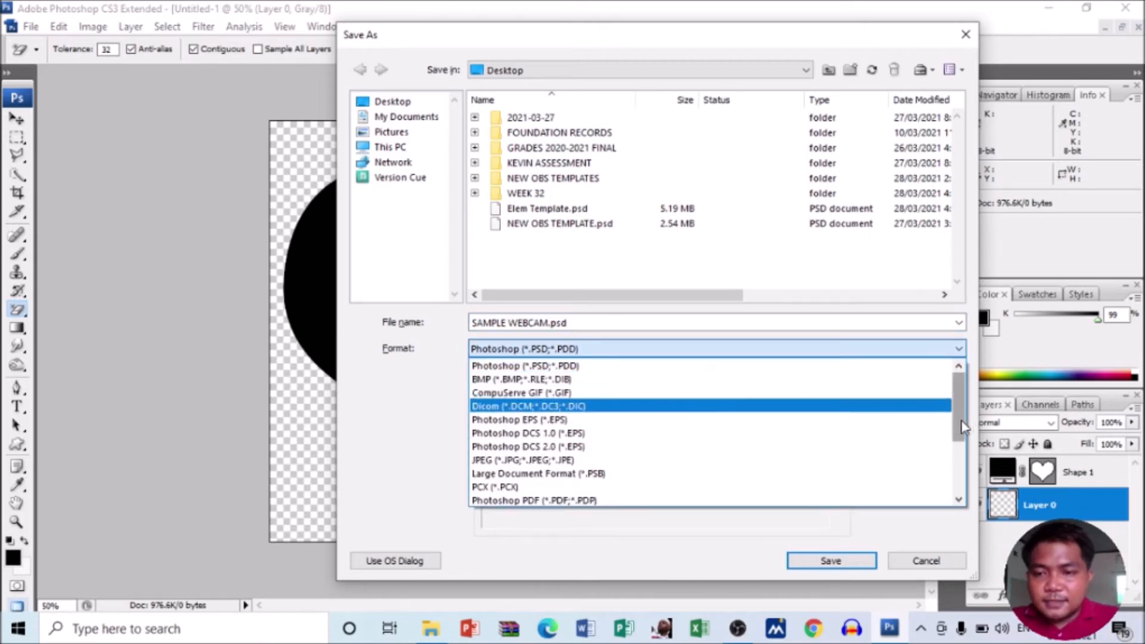
{"action": "scroll", "coordinate": [961, 427], "scroll_direction": "down", "scroll_amount": 2}
{"action": "left_click", "coordinate": [797, 481]}
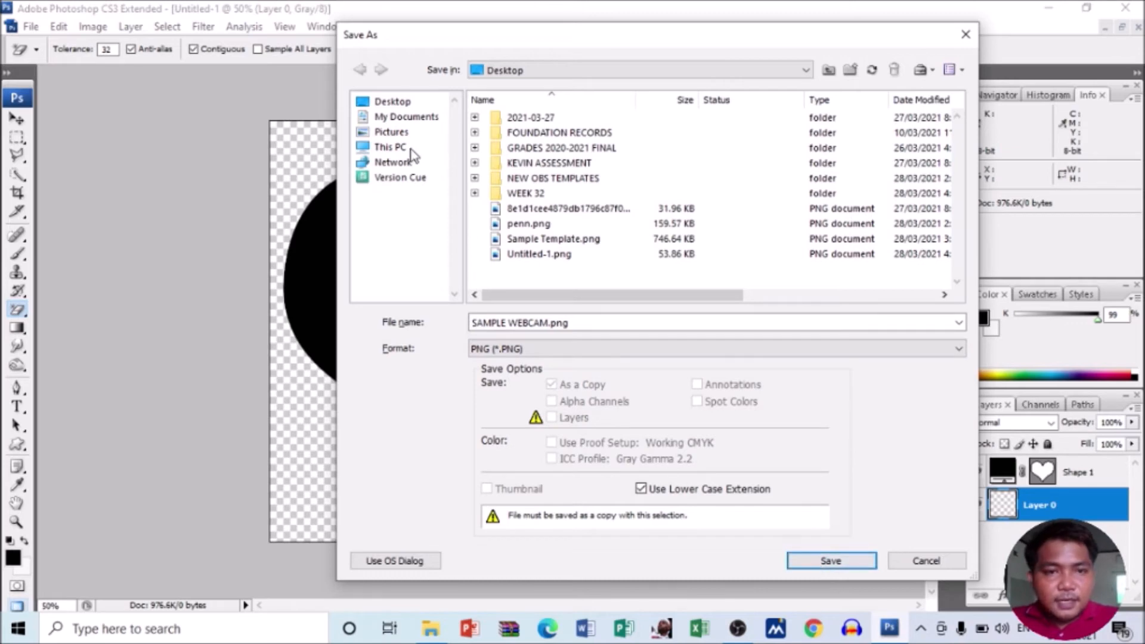
{"action": "left_click", "coordinate": [387, 103]}
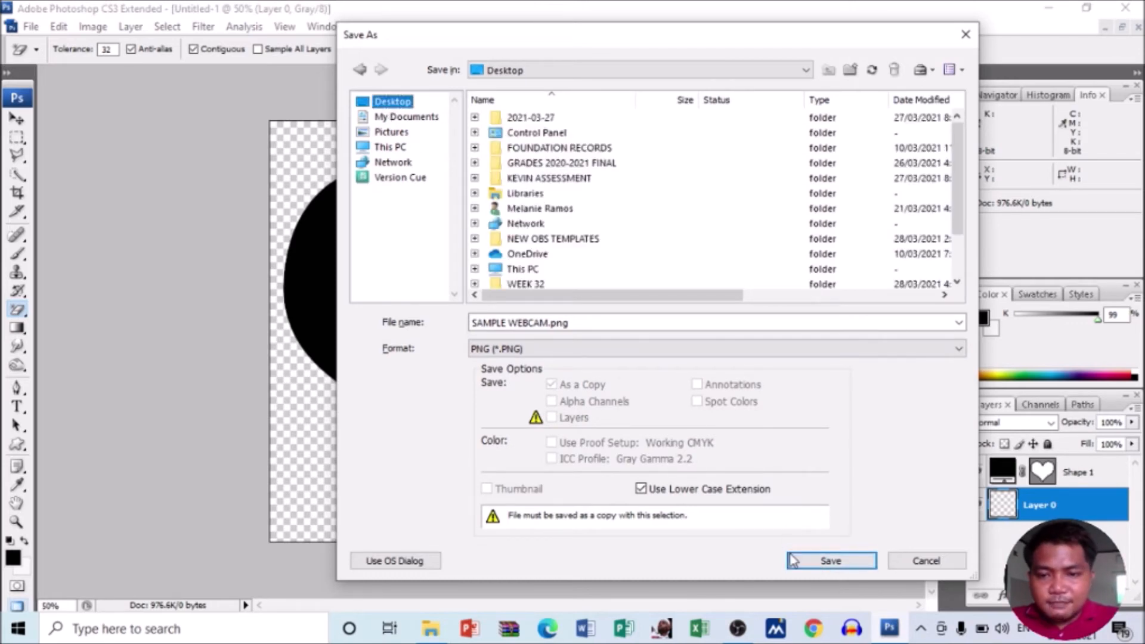
{"action": "left_click", "coordinate": [791, 561]}
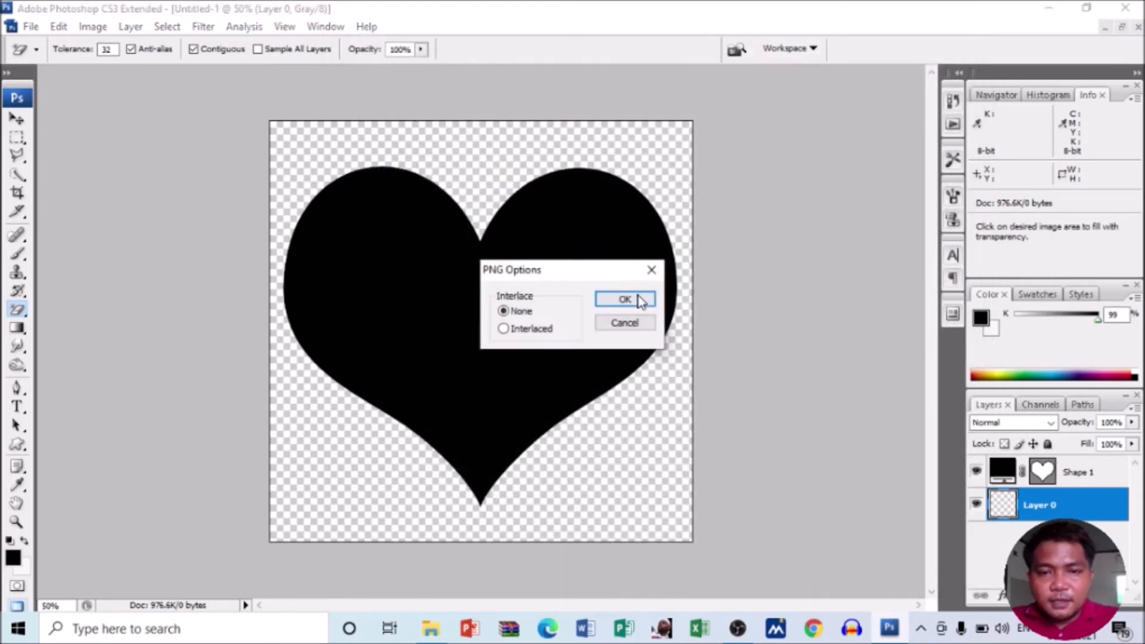
{"action": "left_click", "coordinate": [625, 299]}
- Switch to OBS Studio and add a new scene to the scene list
{"action": "left_click", "coordinate": [1048, 8]}
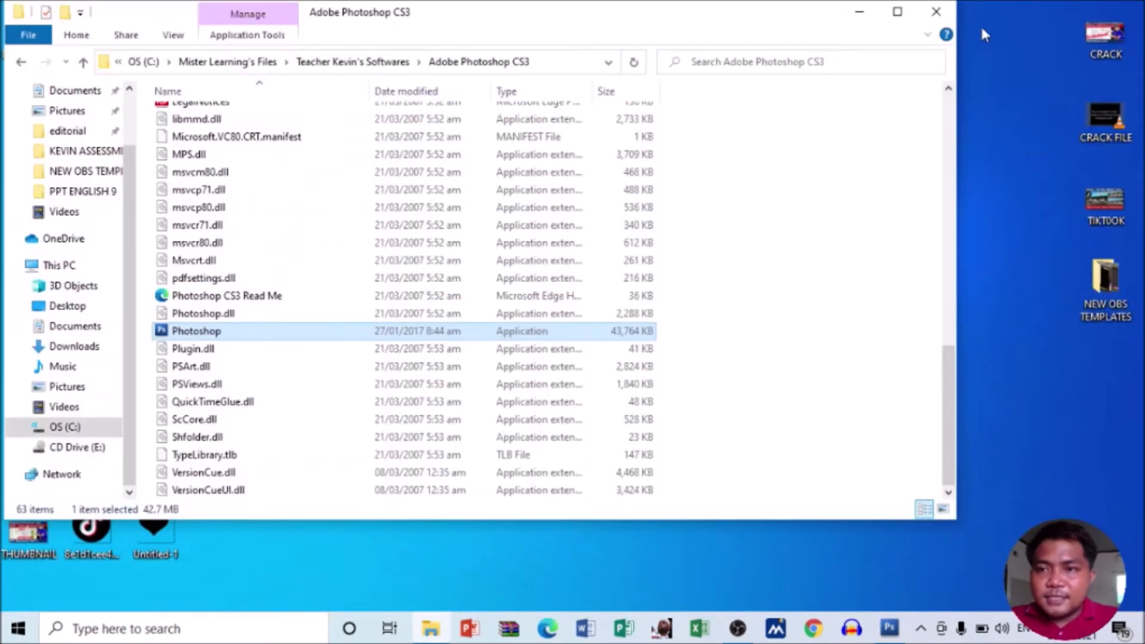
{"action": "left_click", "coordinate": [860, 18]}
{"action": "left_click", "coordinate": [738, 628]}
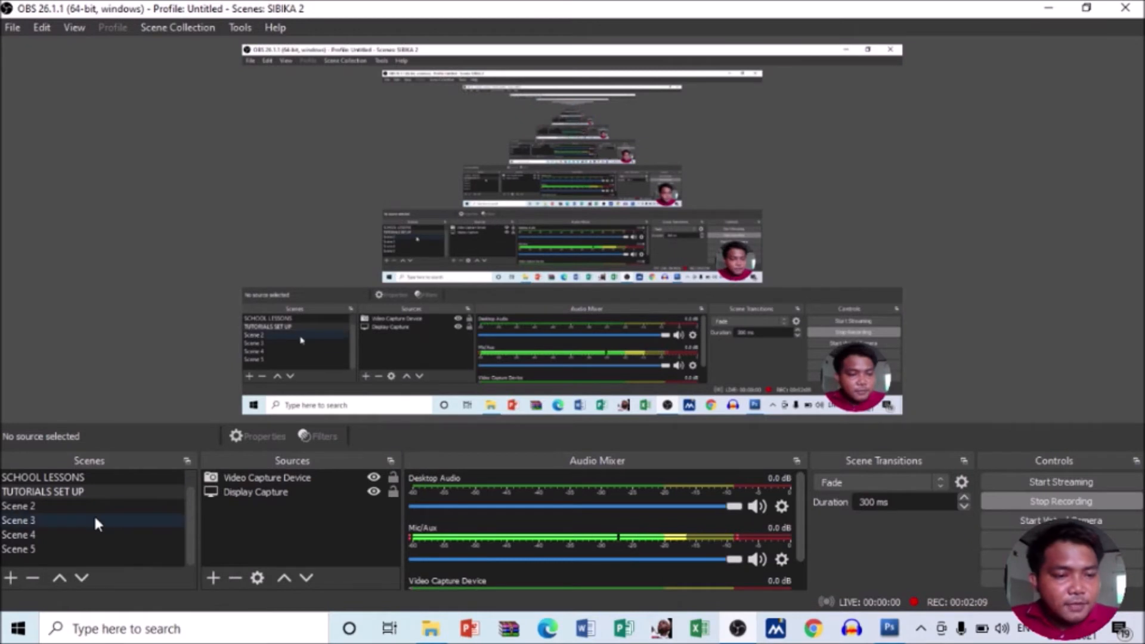
{"action": "left_click", "coordinate": [11, 576]}
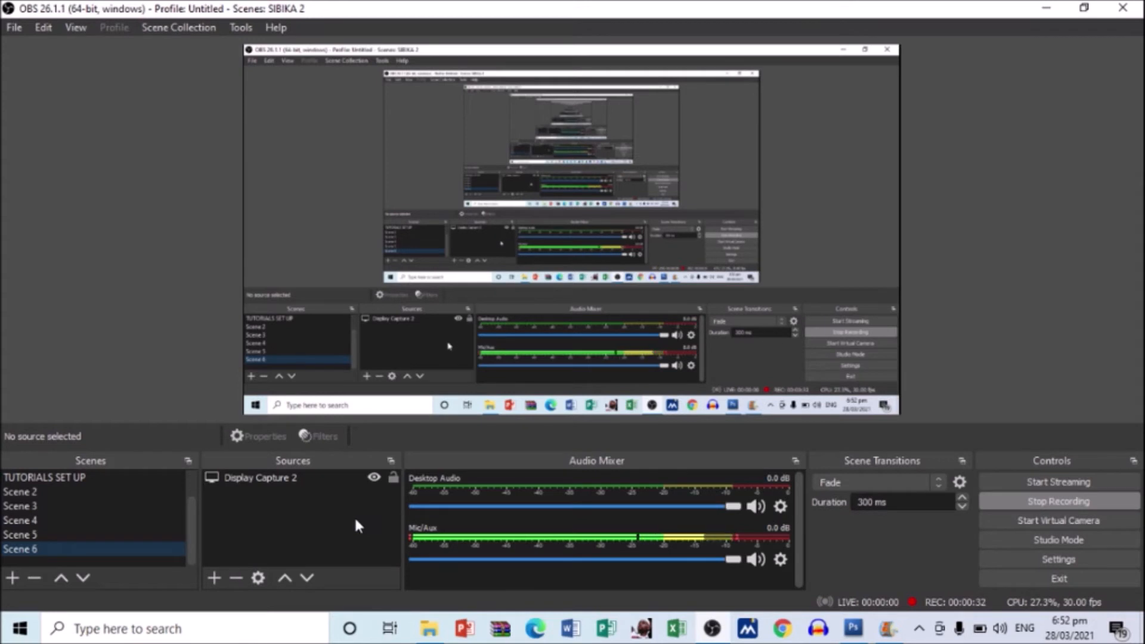
- Add a new Video Capture Device source and shrink its webcam picture into the lower-left corner of the canvas
{"action": "left_click", "coordinate": [213, 578]}
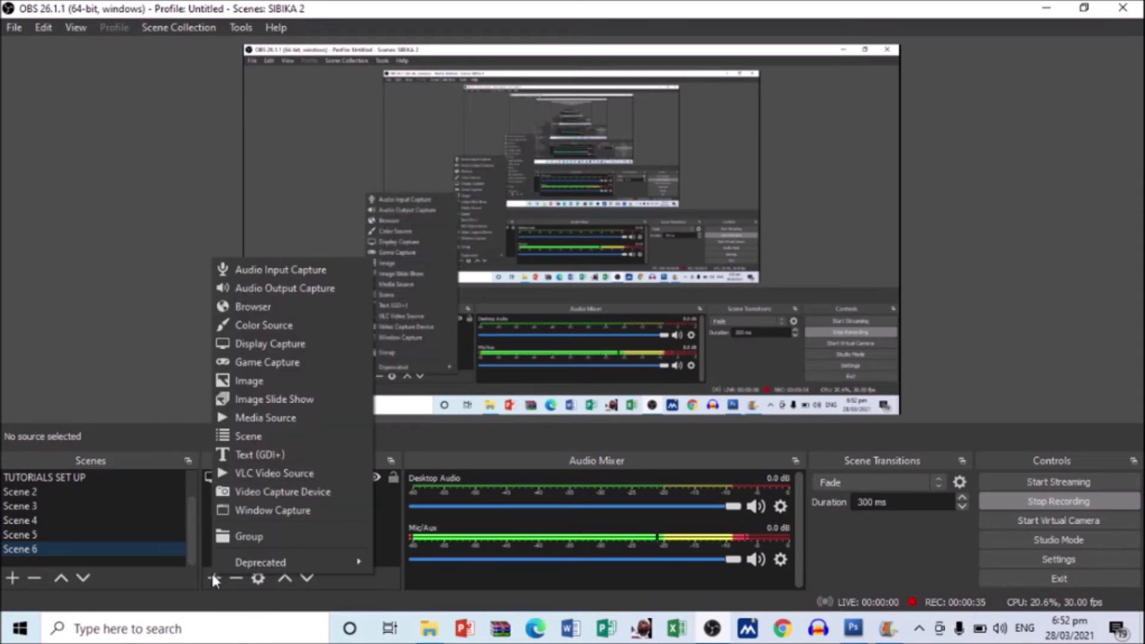
{"action": "left_click", "coordinate": [286, 493]}
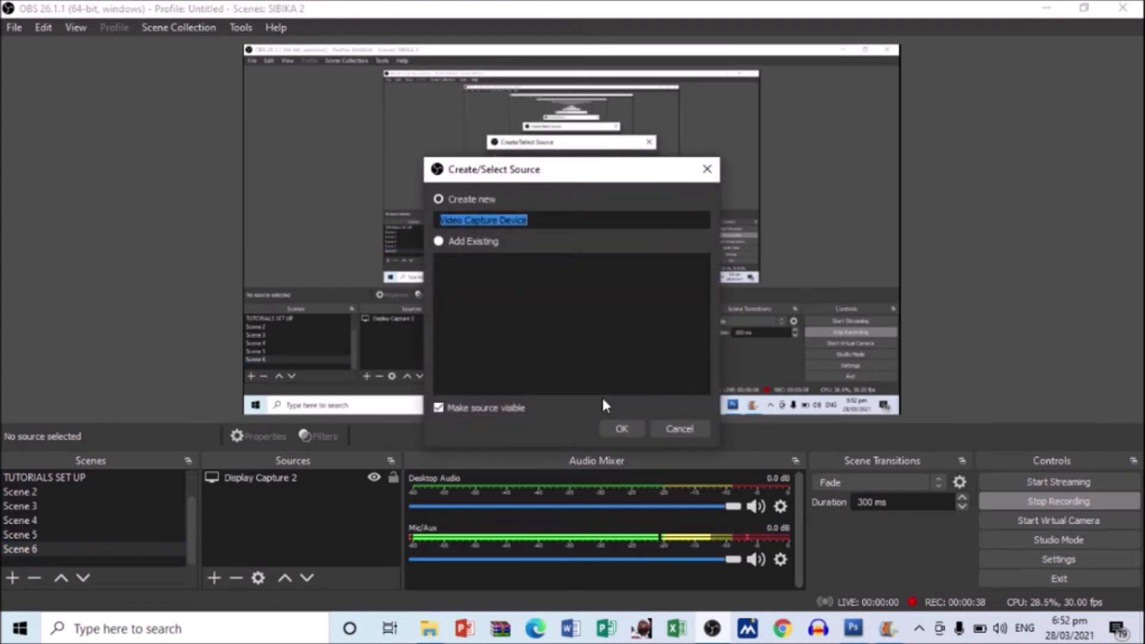
{"action": "left_click", "coordinate": [608, 428]}
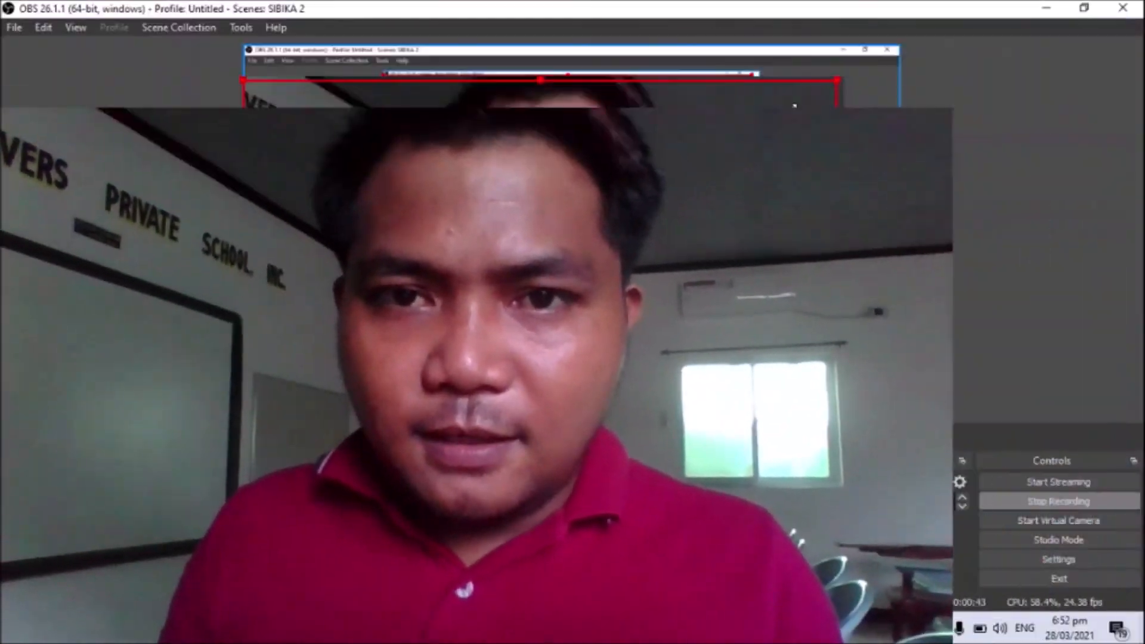
{"action": "left_click_drag", "start_coordinate": [843, 102], "coordinate": [433, 293]}
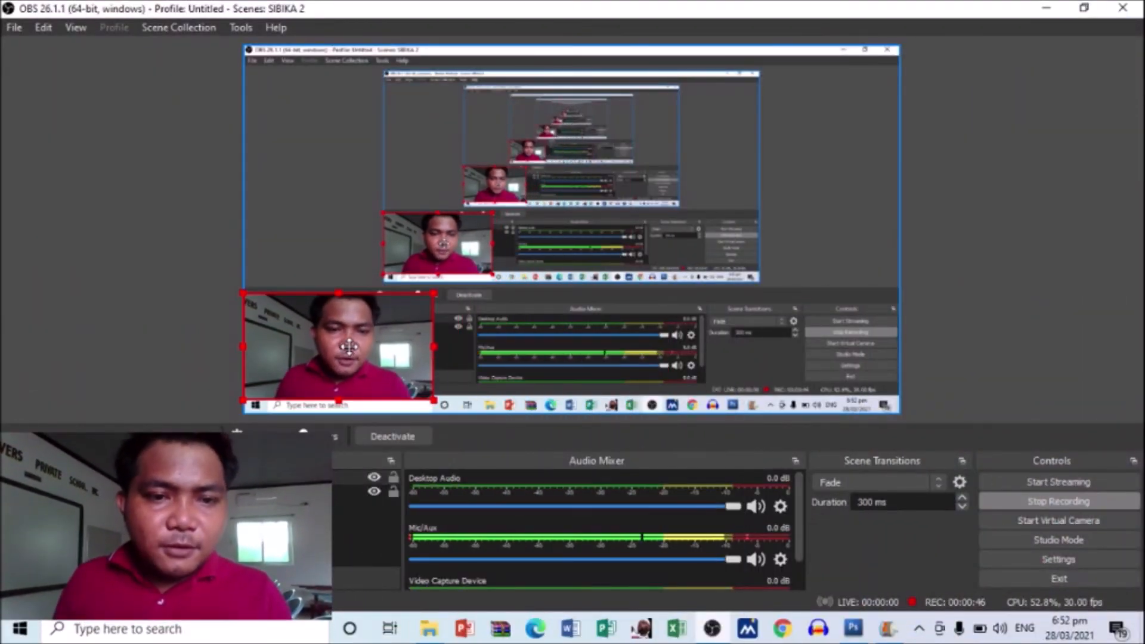
{"action": "left_click_drag", "start_coordinate": [349, 347], "coordinate": [359, 346]}
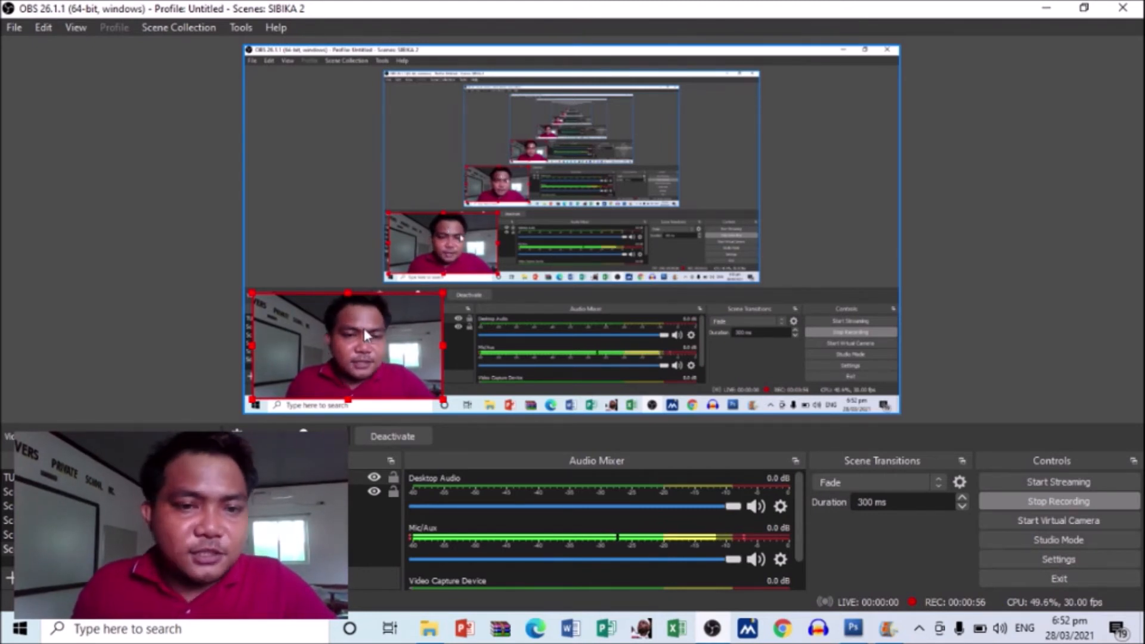
- Add an Image Mask/Blend effect filter with its default name to the Video Capture Device source
{"action": "double_click", "coordinate": [298, 477]}
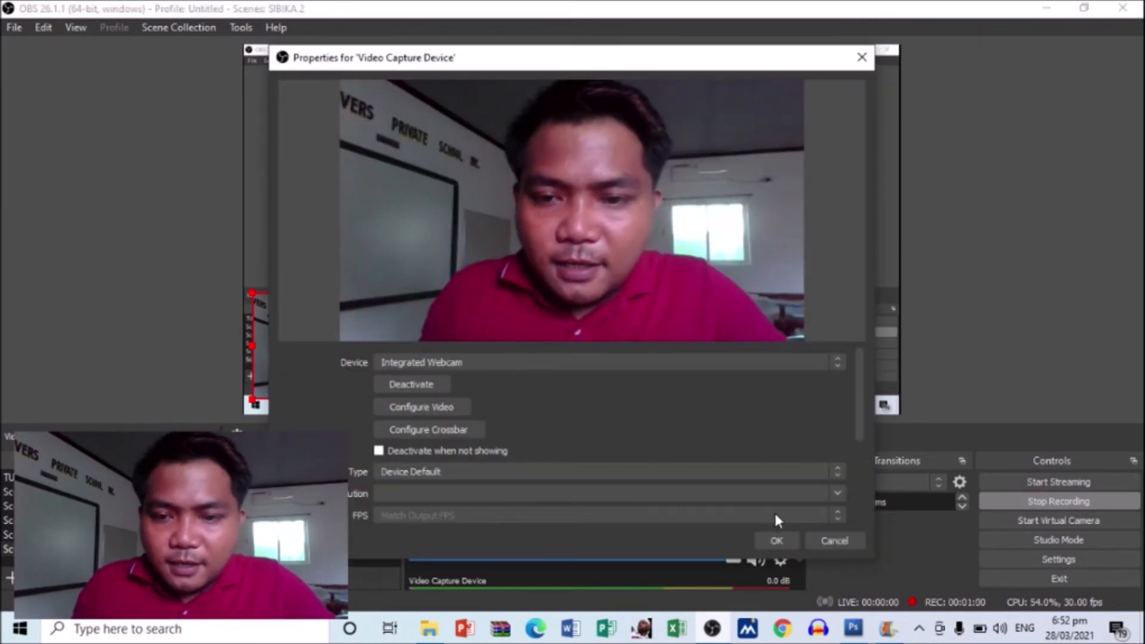
{"action": "left_click", "coordinate": [810, 540]}
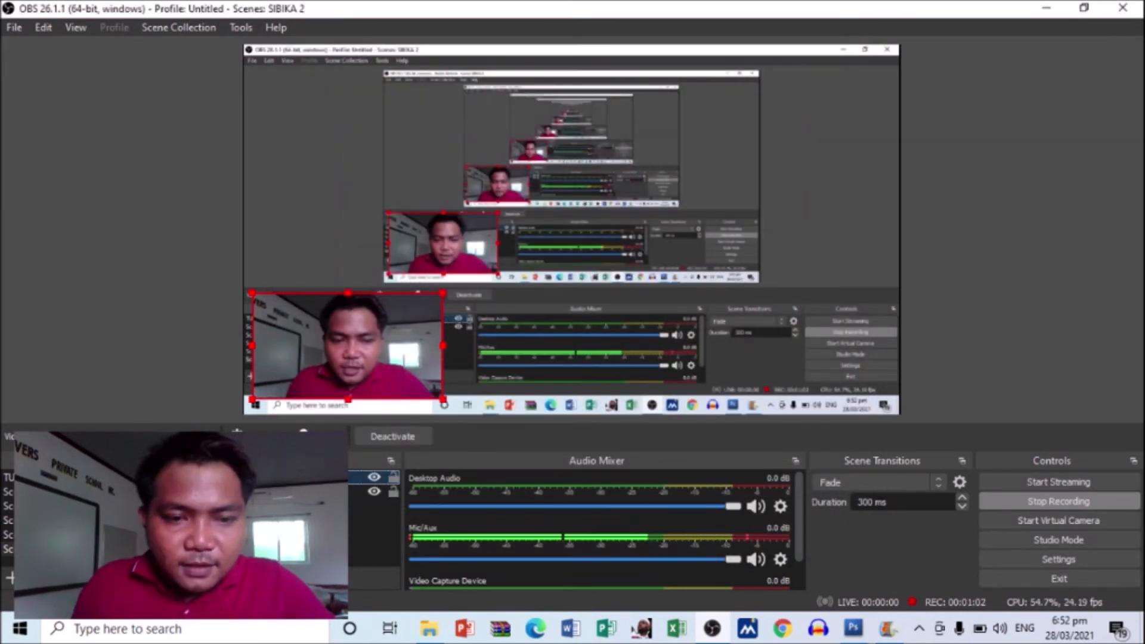
{"action": "right_click", "coordinate": [346, 477]}
{"action": "left_click", "coordinate": [372, 449]}
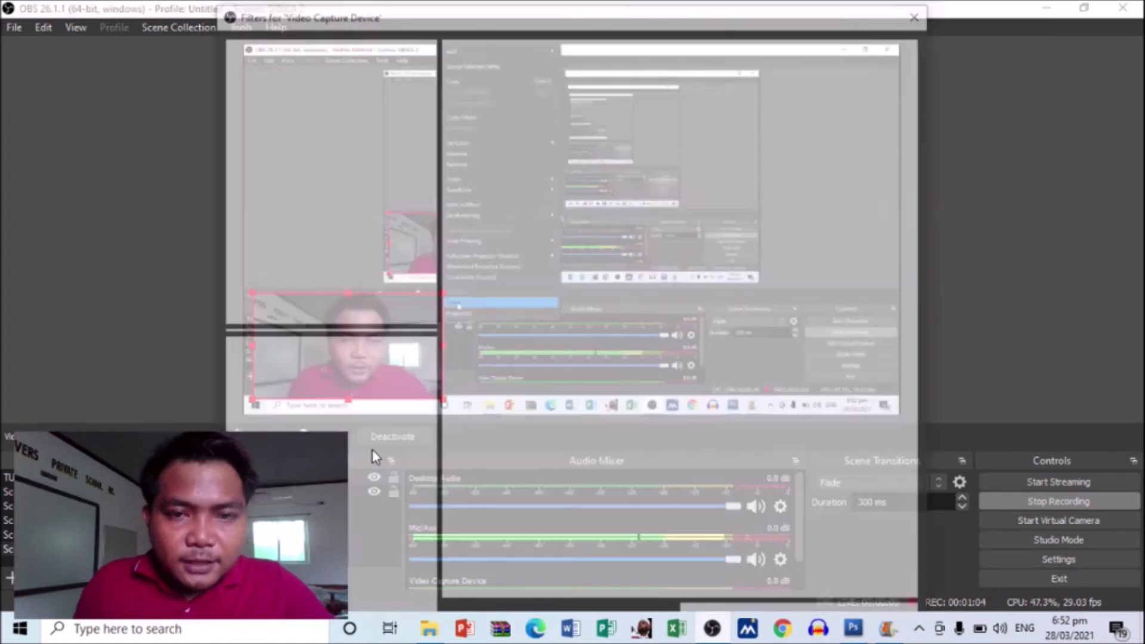
{"action": "left_click_drag", "start_coordinate": [626, 5], "coordinate": [603, 29]}
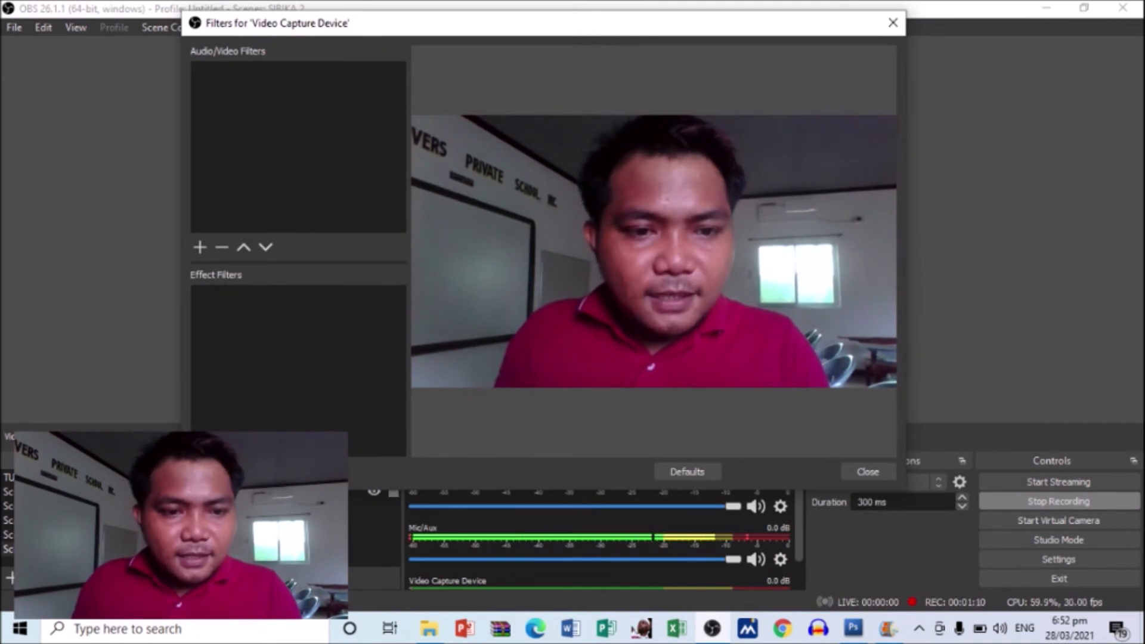
{"action": "right_click", "coordinate": [204, 271]}
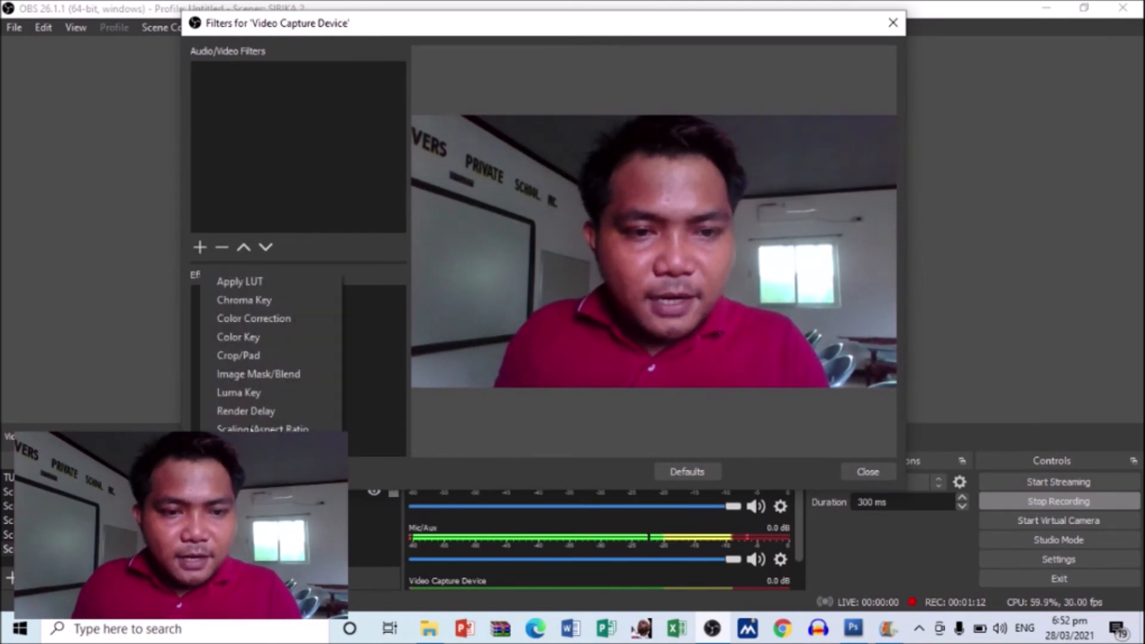
{"action": "left_click", "coordinate": [283, 370]}
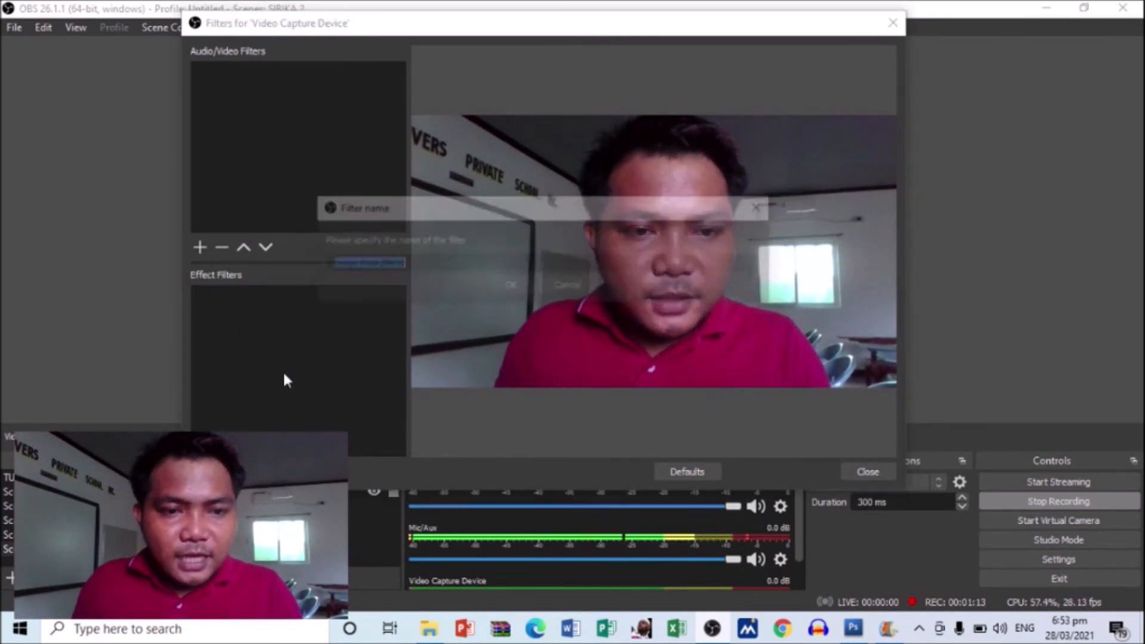
{"action": "left_click", "coordinate": [510, 287]}
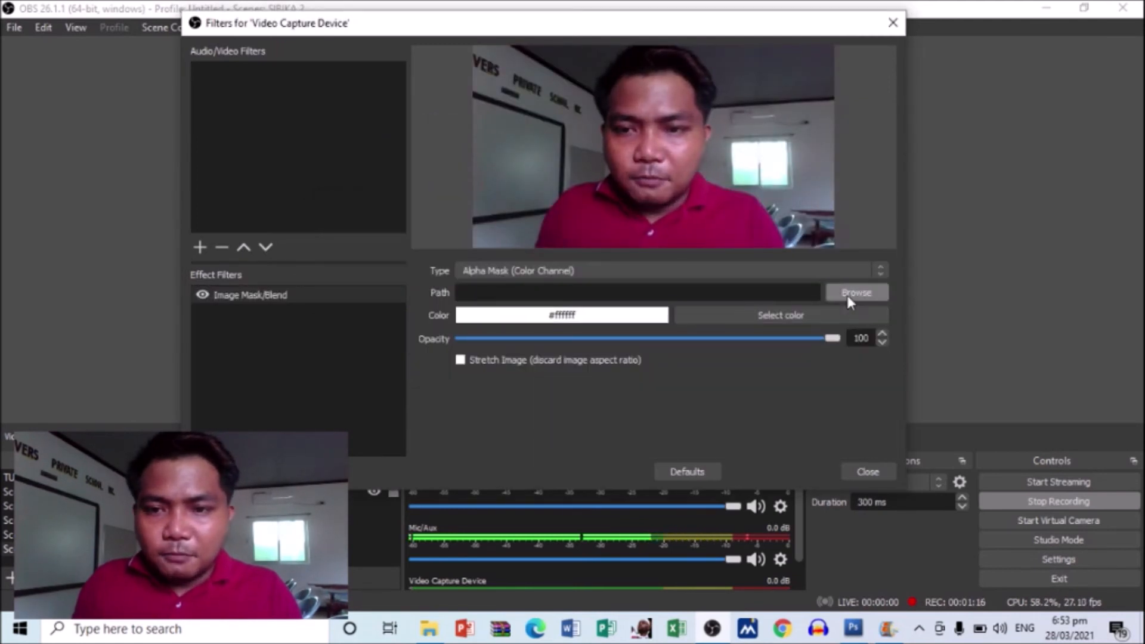
- Load the SAMPLE WEBCAM heart image from the Desktop as the mask image of the Image Mask/Blend filter
{"action": "left_click", "coordinate": [847, 295]}
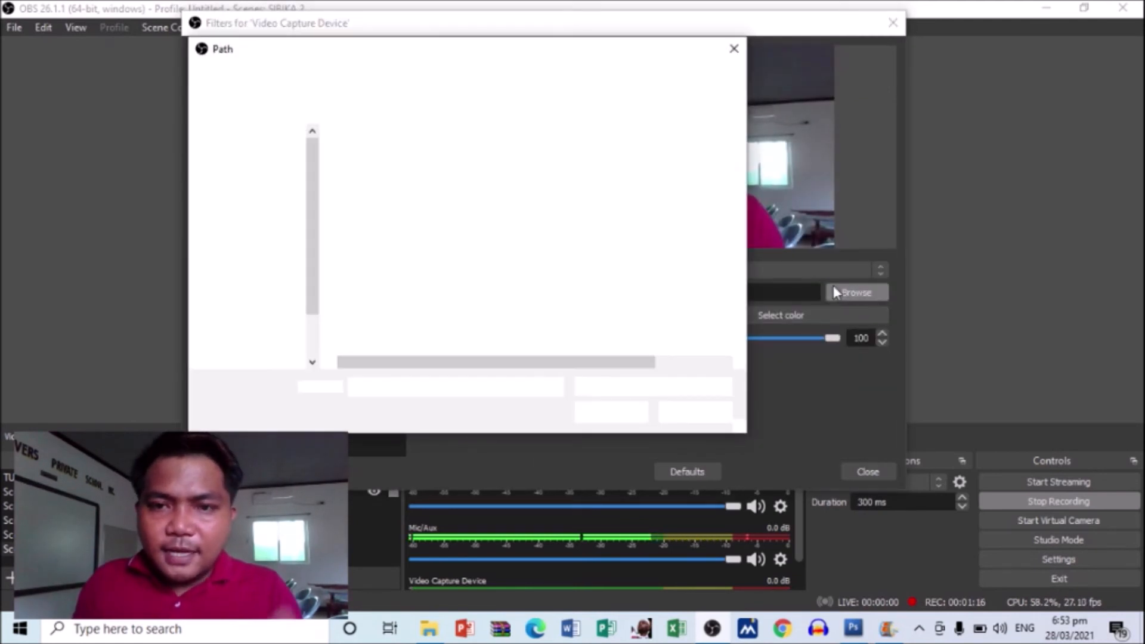
{"action": "left_click", "coordinate": [246, 214]}
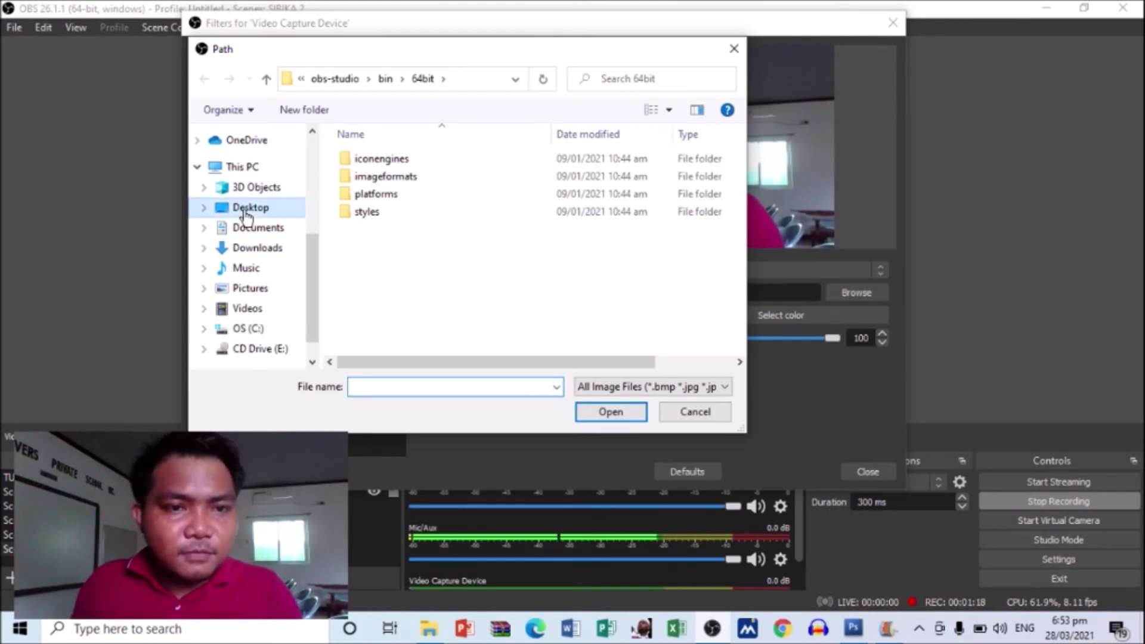
{"action": "left_click_drag", "start_coordinate": [739, 175], "coordinate": [738, 293]}
{"action": "left_click", "coordinate": [586, 213]}
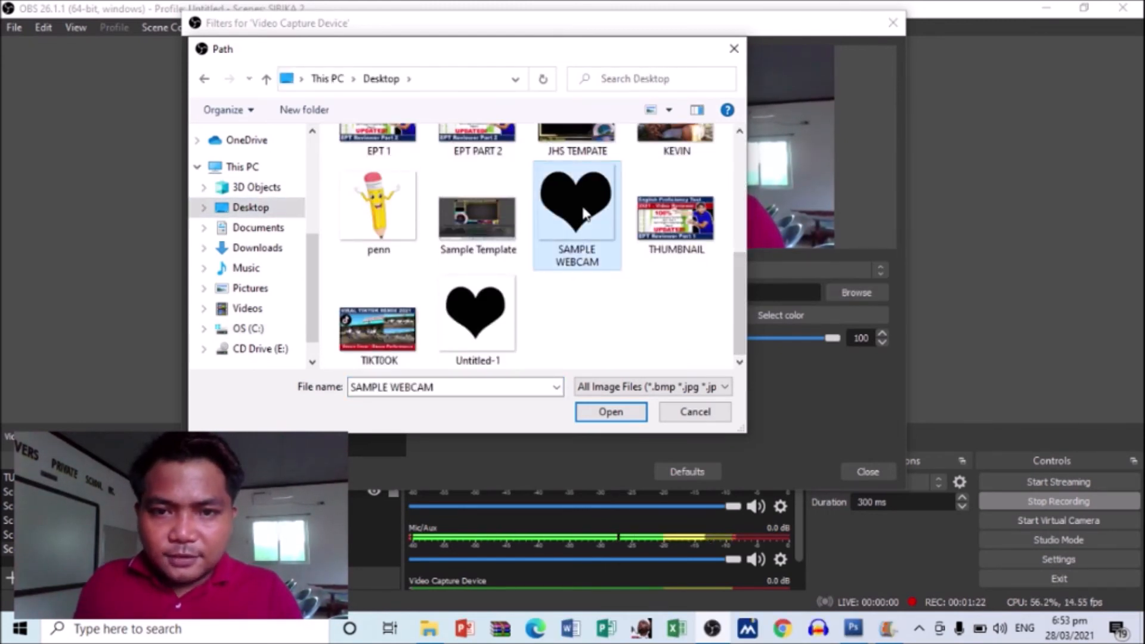
{"action": "left_click", "coordinate": [610, 411]}
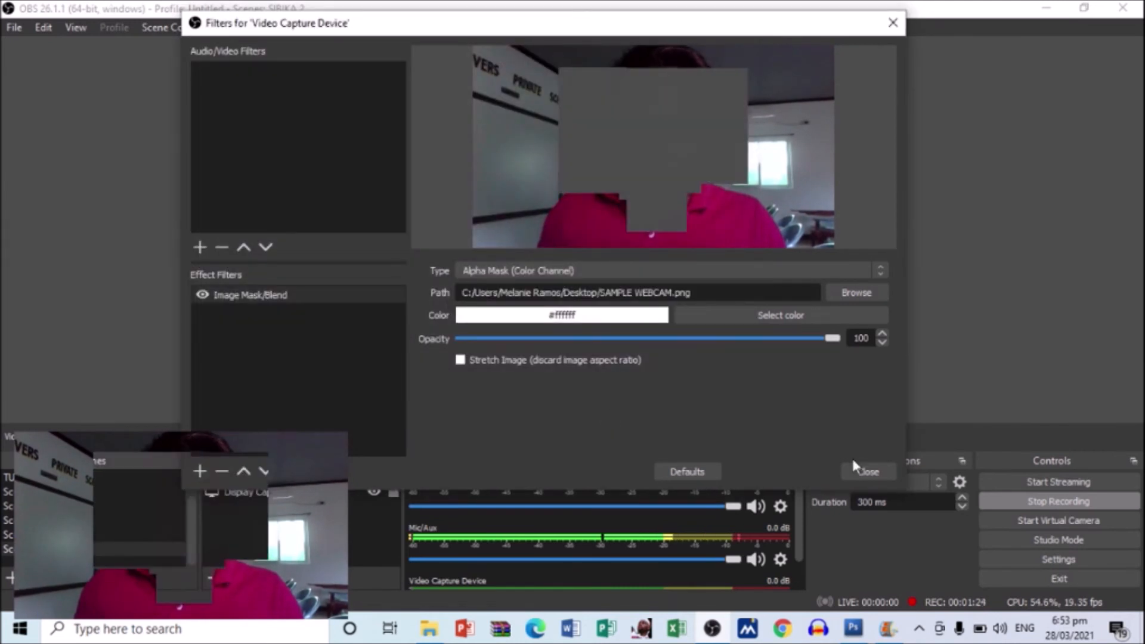
- Set the mask type to Alpha Mask (Alpha Channel) and close the source's filter settings
{"action": "left_click", "coordinate": [881, 277]}
{"action": "left_click", "coordinate": [835, 295]}
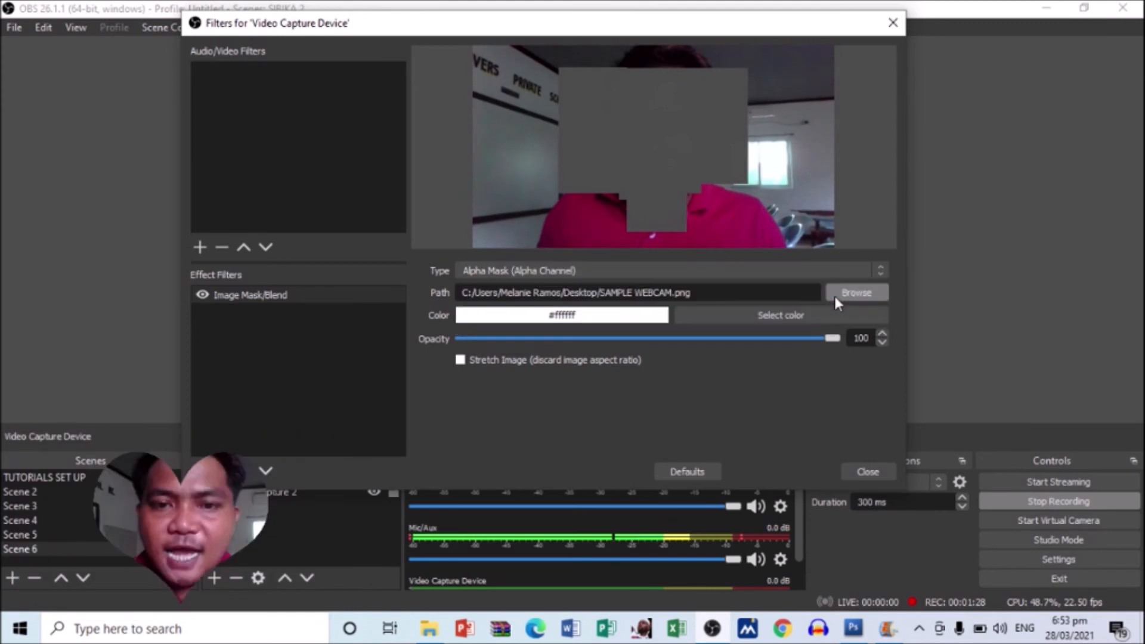
{"action": "left_click", "coordinate": [868, 472]}
- Enlarge the heart-shaped webcam picture, move it into the lower-left corner of the canvas and deselect it
{"action": "left_click_drag", "start_coordinate": [442, 291], "coordinate": [544, 234]}
{"action": "left_click_drag", "start_coordinate": [404, 331], "coordinate": [338, 362]}
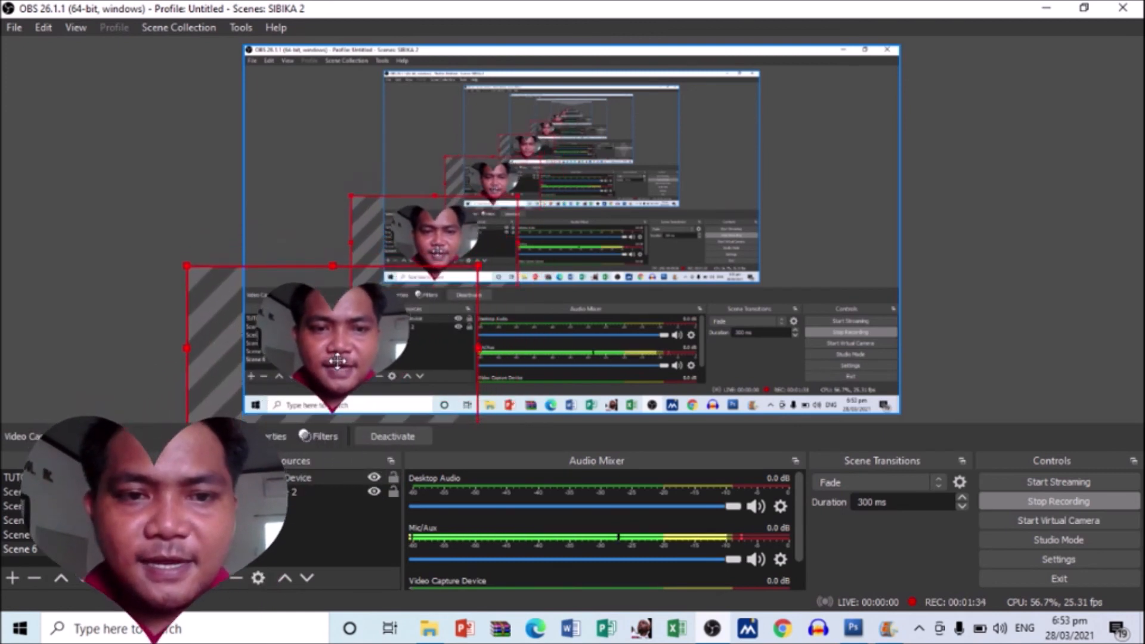
{"action": "left_click", "coordinate": [996, 286]}
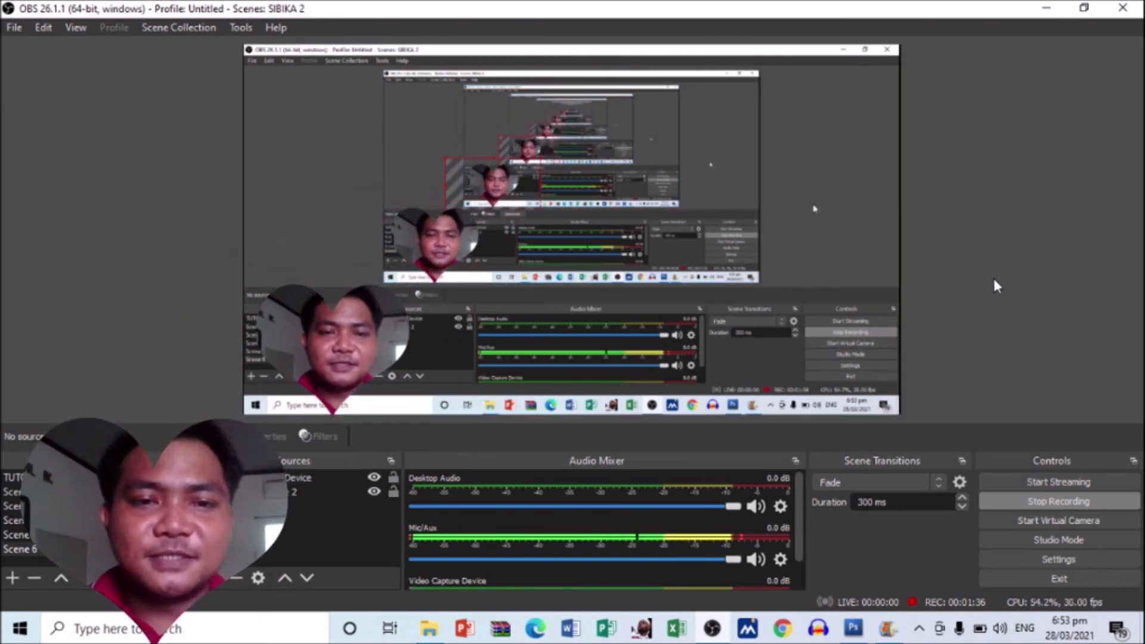